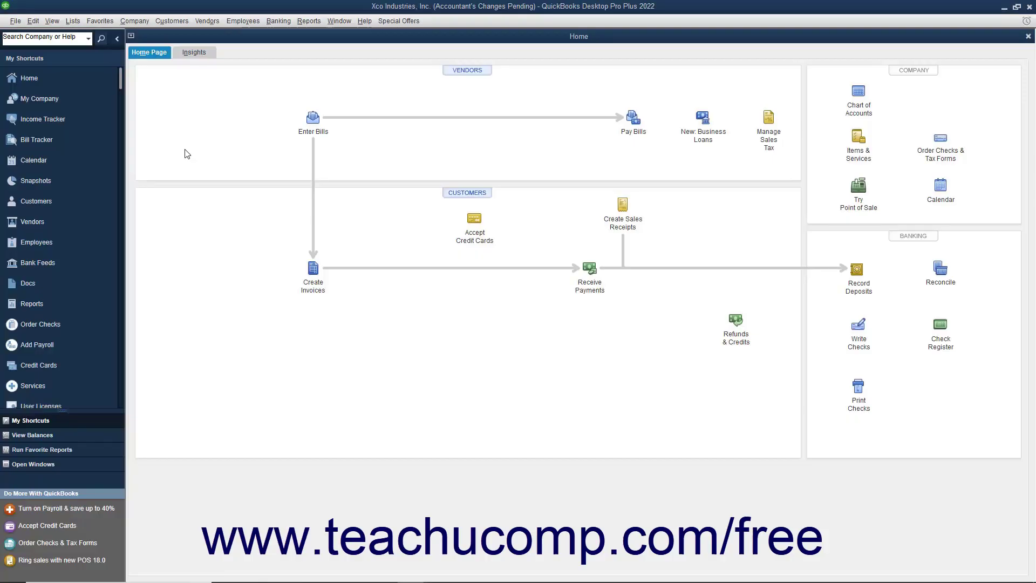
# Remove the Accountant's Copy restrictions from the File menu, confirming 'Yes, I want to remove' them
pyautogui.click(458, 7)
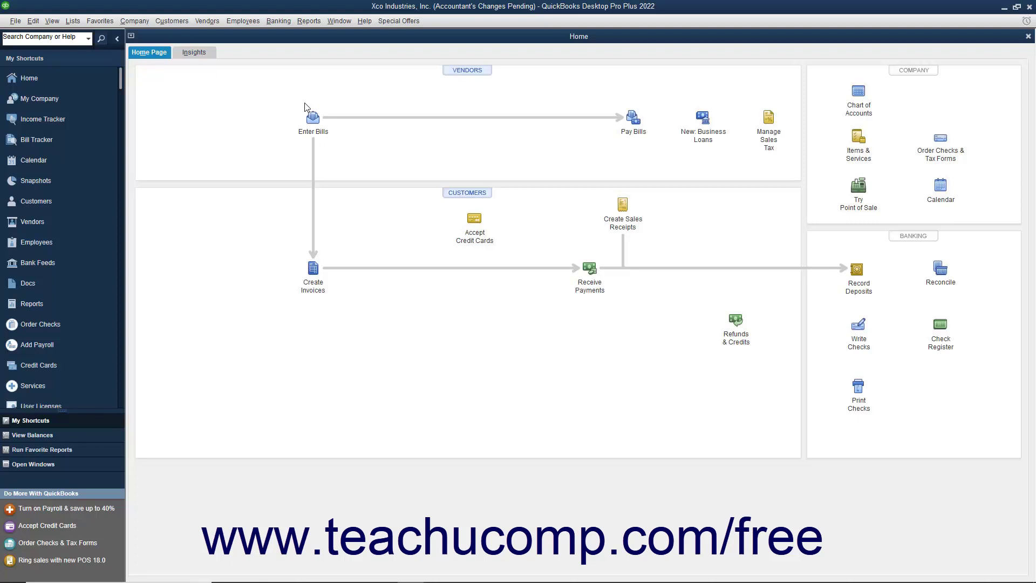
pyautogui.click(15, 22)
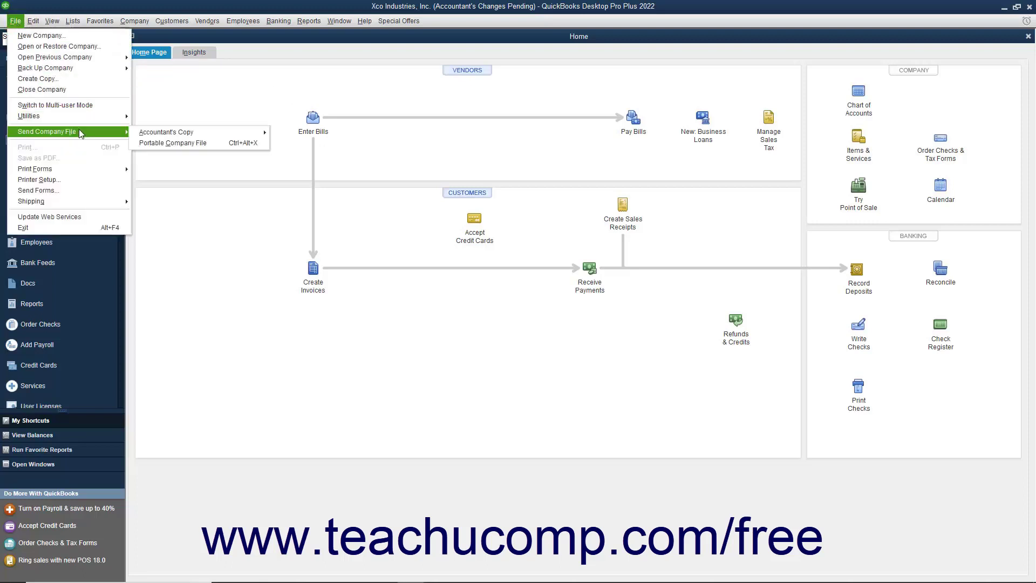
pyautogui.moveTo(47, 132)
pyautogui.moveTo(167, 132)
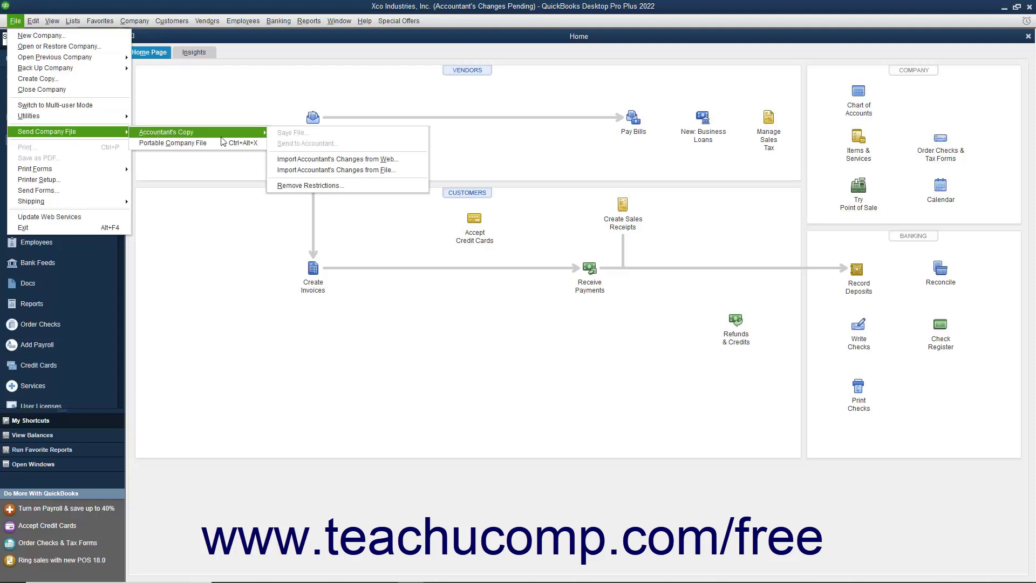
pyautogui.click(306, 185)
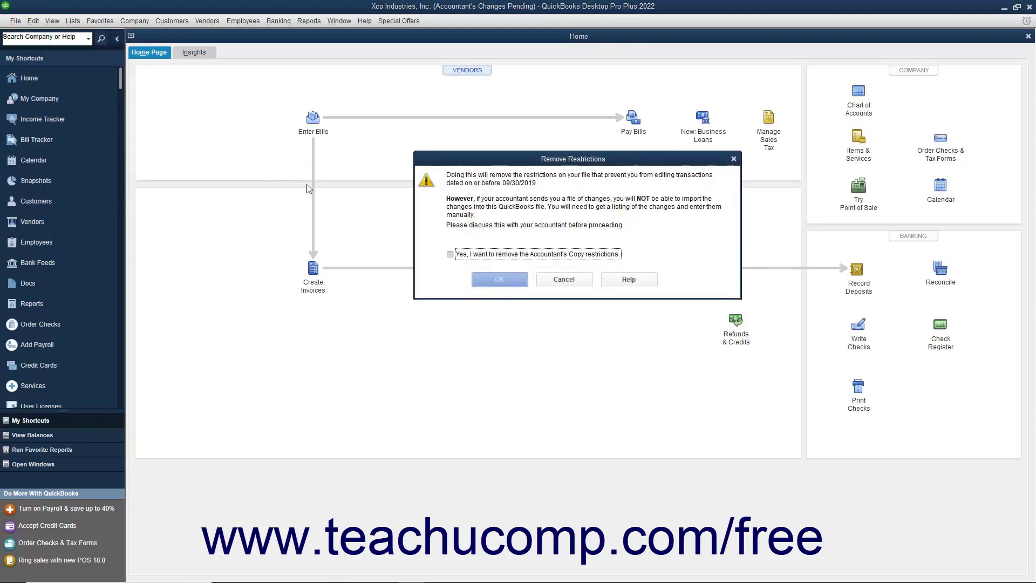
pyautogui.click(451, 254)
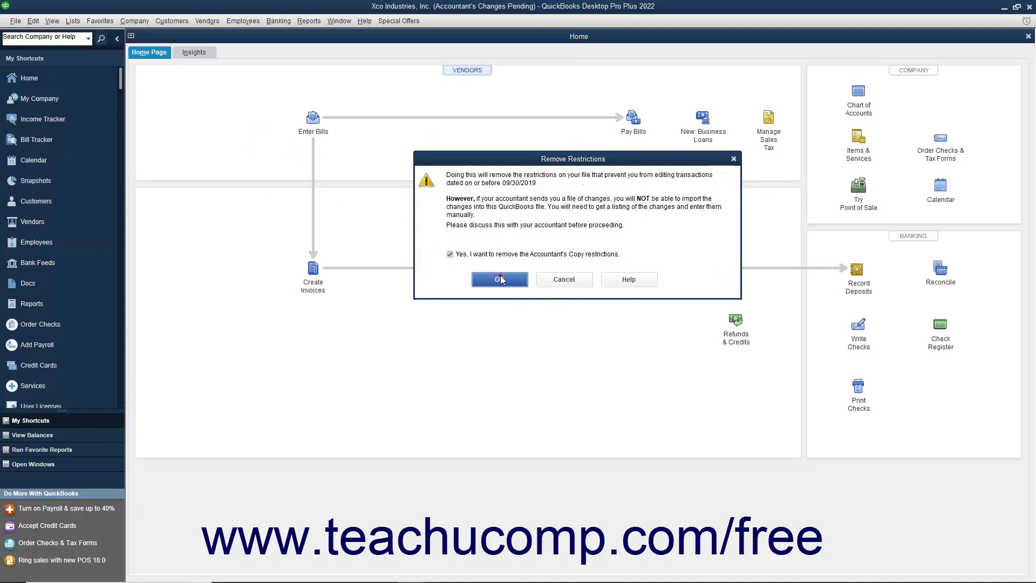
pyautogui.click(500, 279)
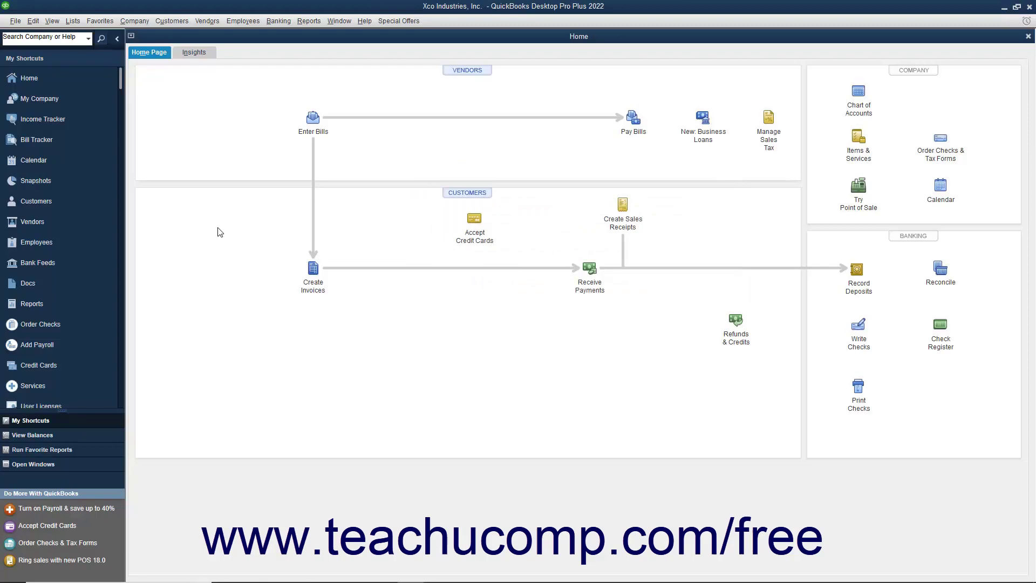